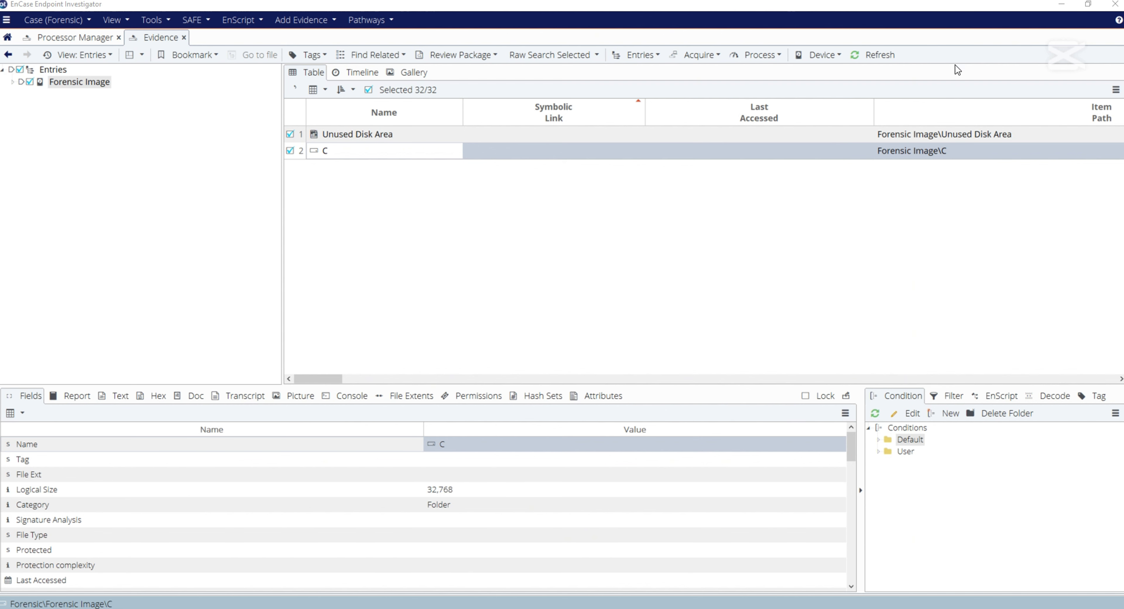
# - Try setting the Auto Evidence Processor time zone to (UTC) Tempo Universal Coordenado, and leave the options without saving
pyautogui.click(155, 20)
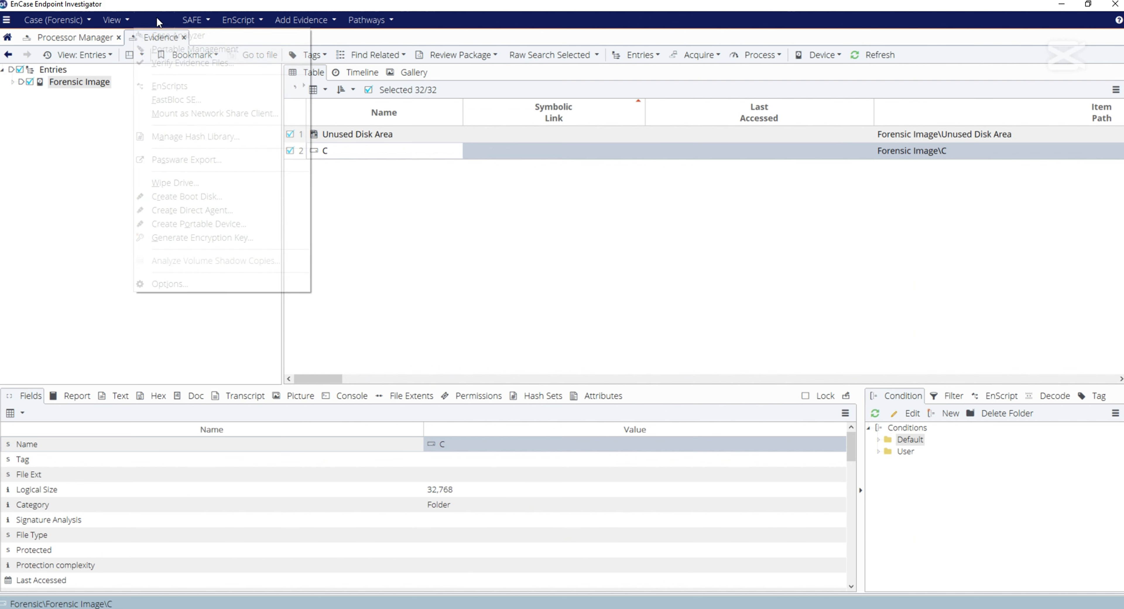
pyautogui.click(189, 288)
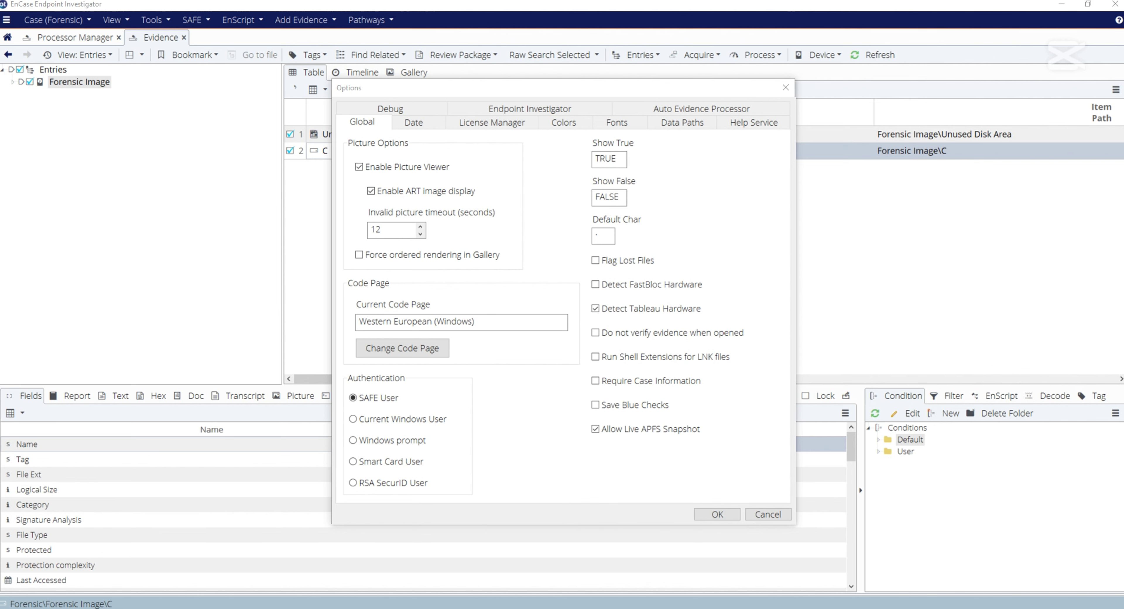
pyautogui.click(684, 112)
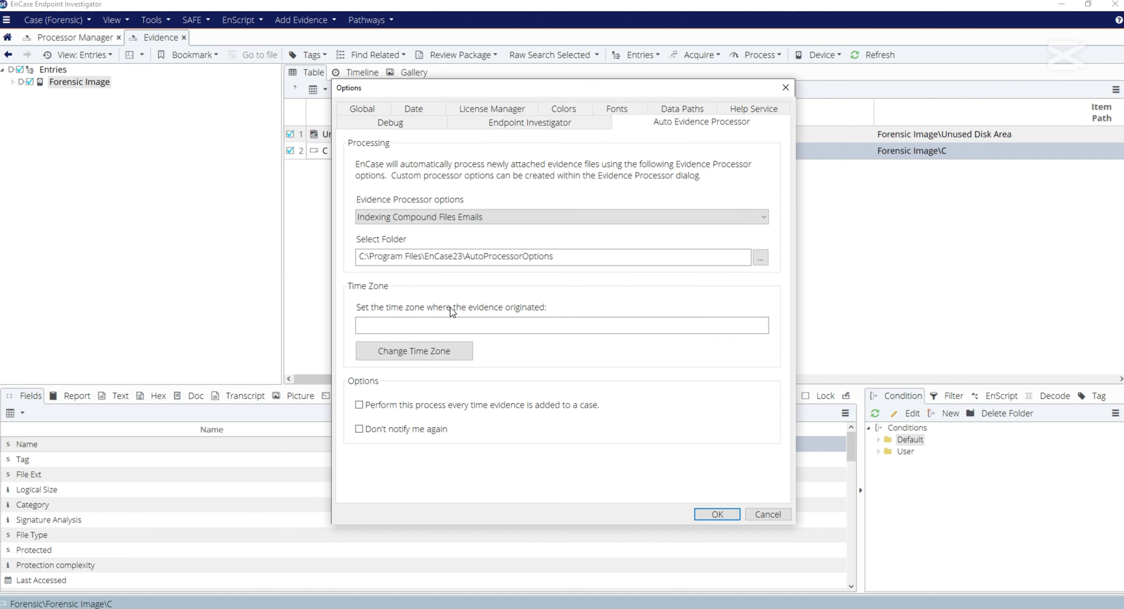
pyautogui.click(417, 348)
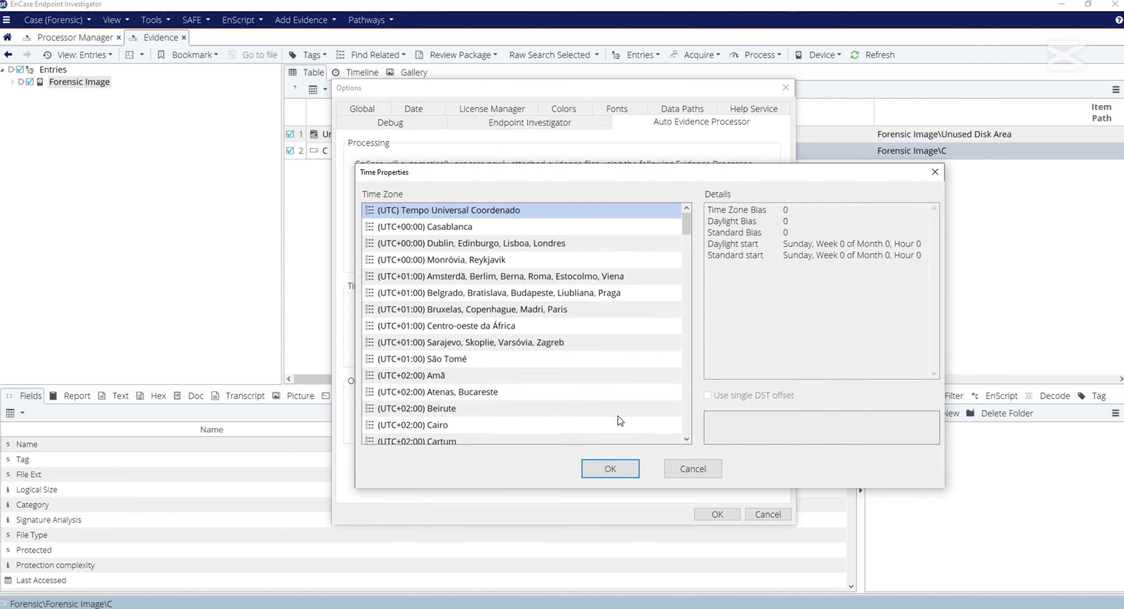
pyautogui.click(623, 466)
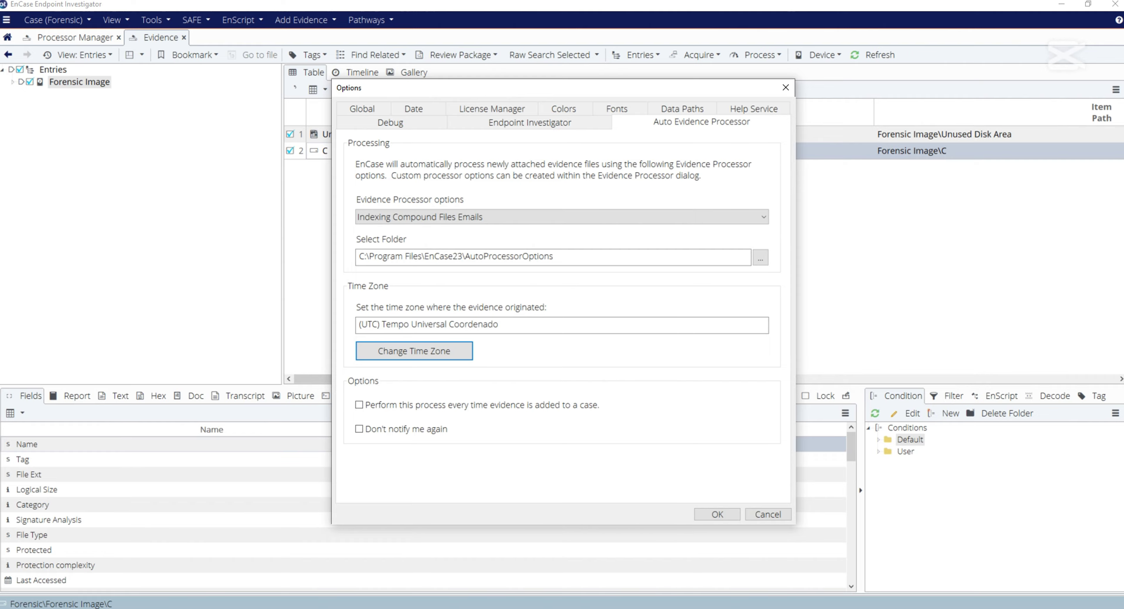
pyautogui.press('Escape')
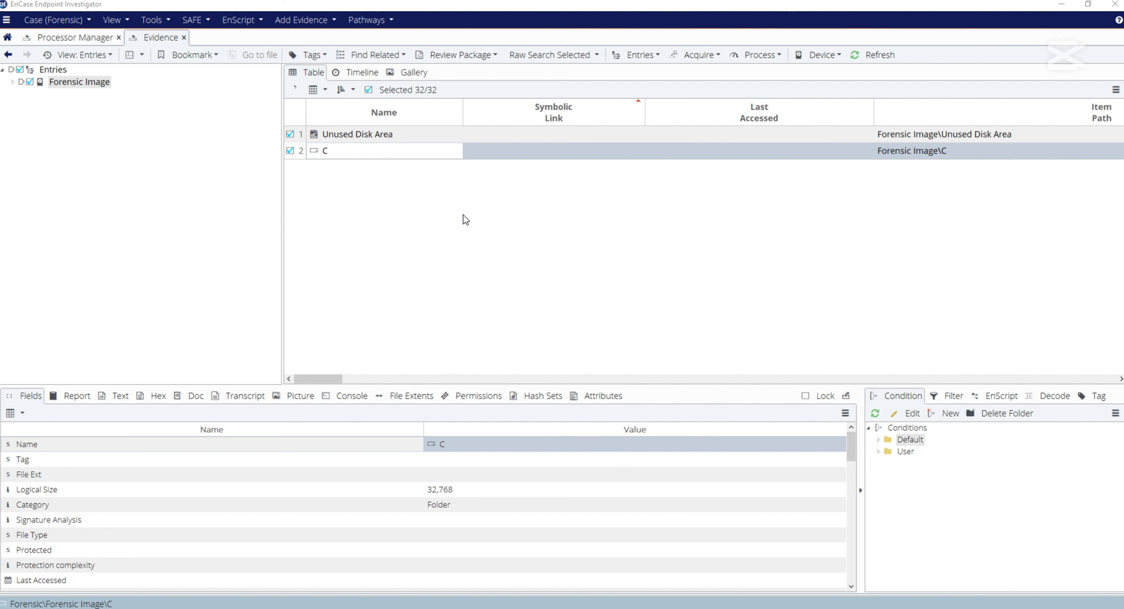
pyautogui.rightClick(61, 85)
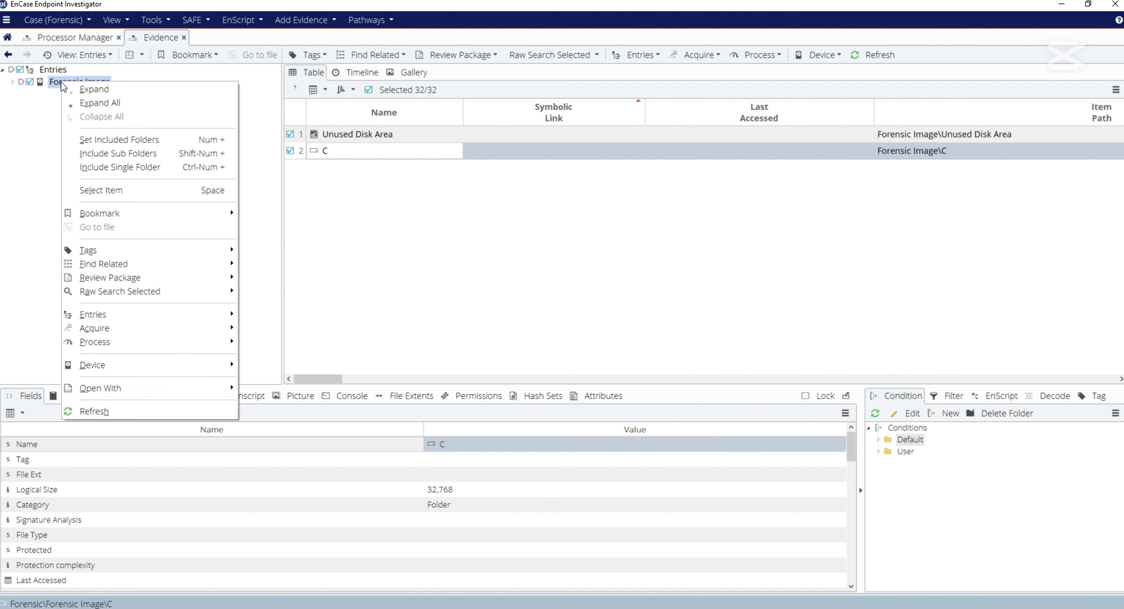
pyautogui.moveTo(197, 372)
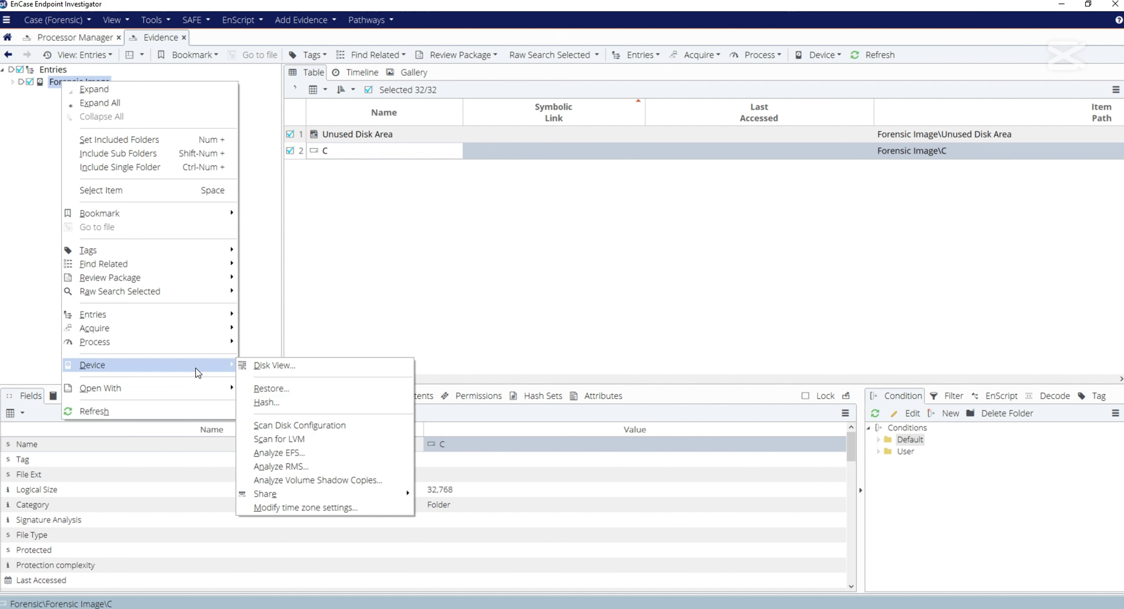
pyautogui.moveTo(210, 346)
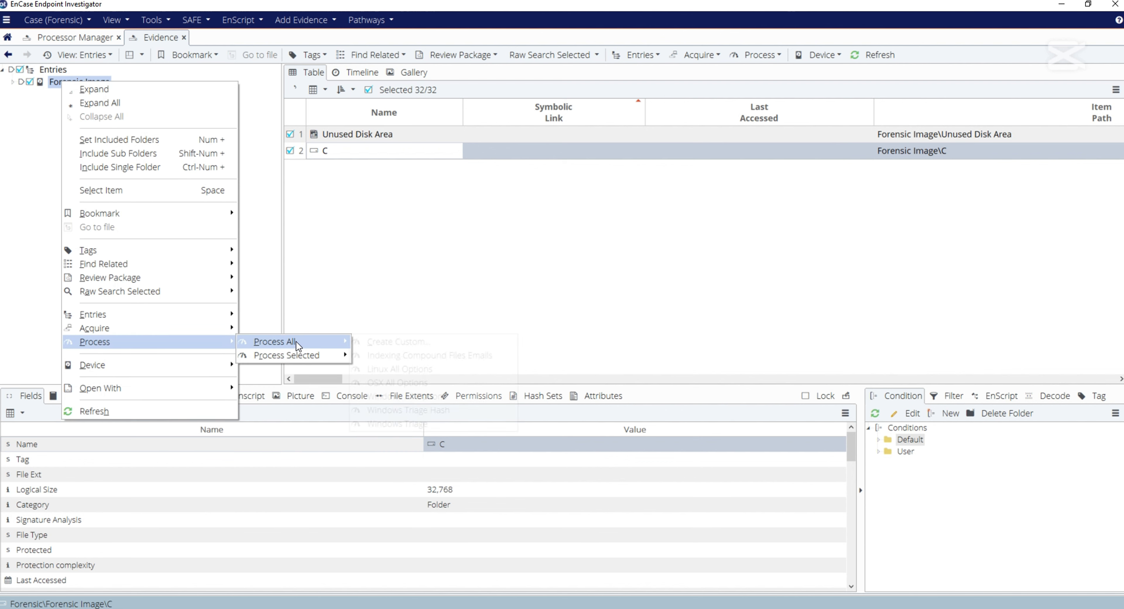
pyautogui.moveTo(296, 343)
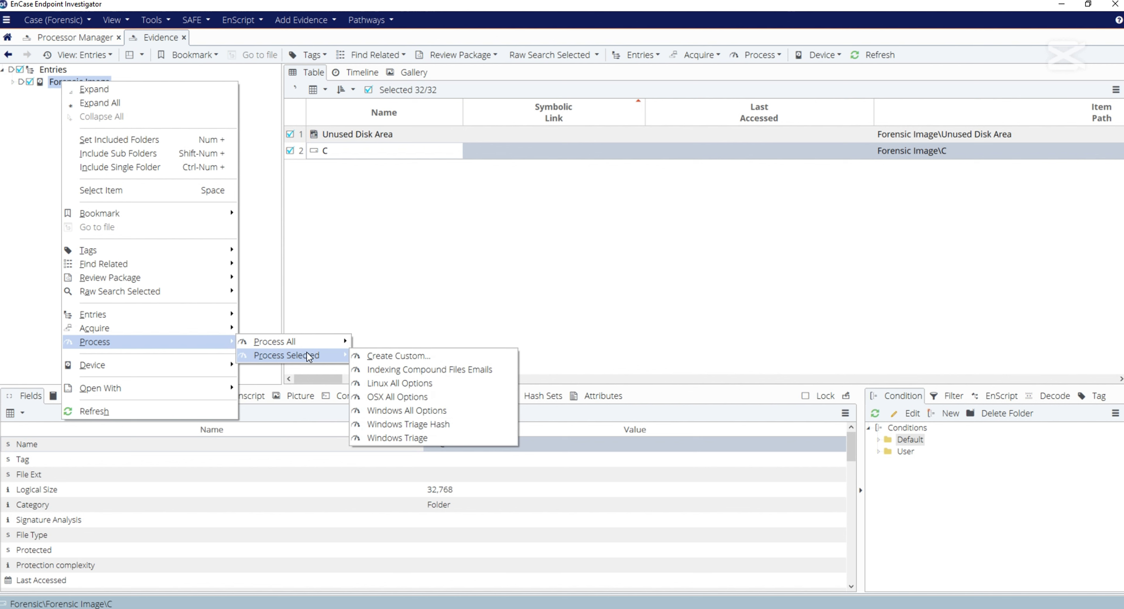
pyautogui.click(381, 361)
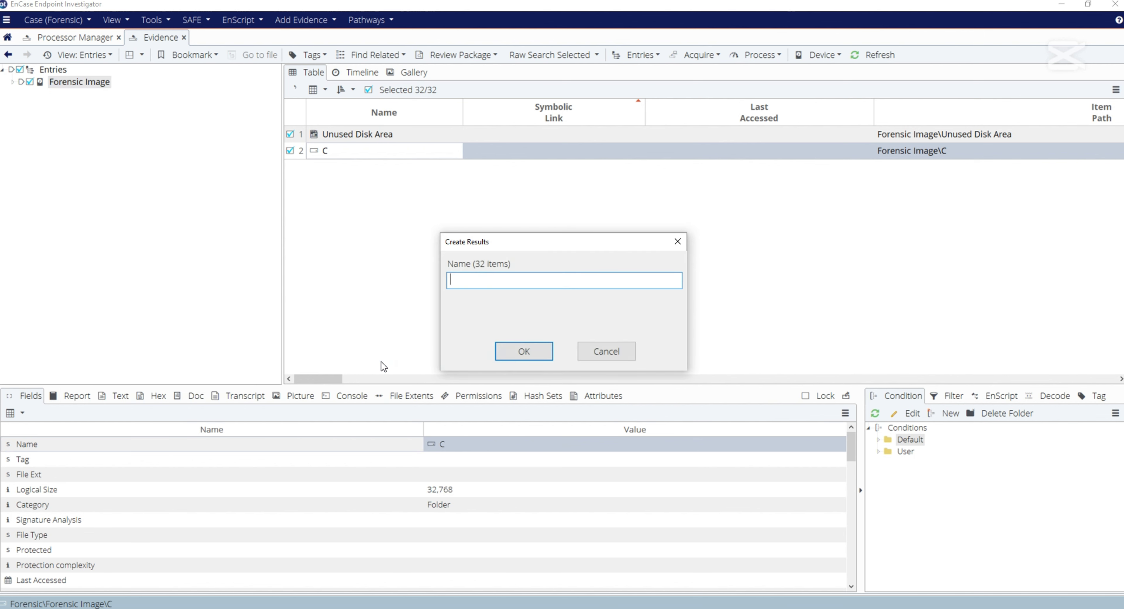
pyautogui.click(620, 355)
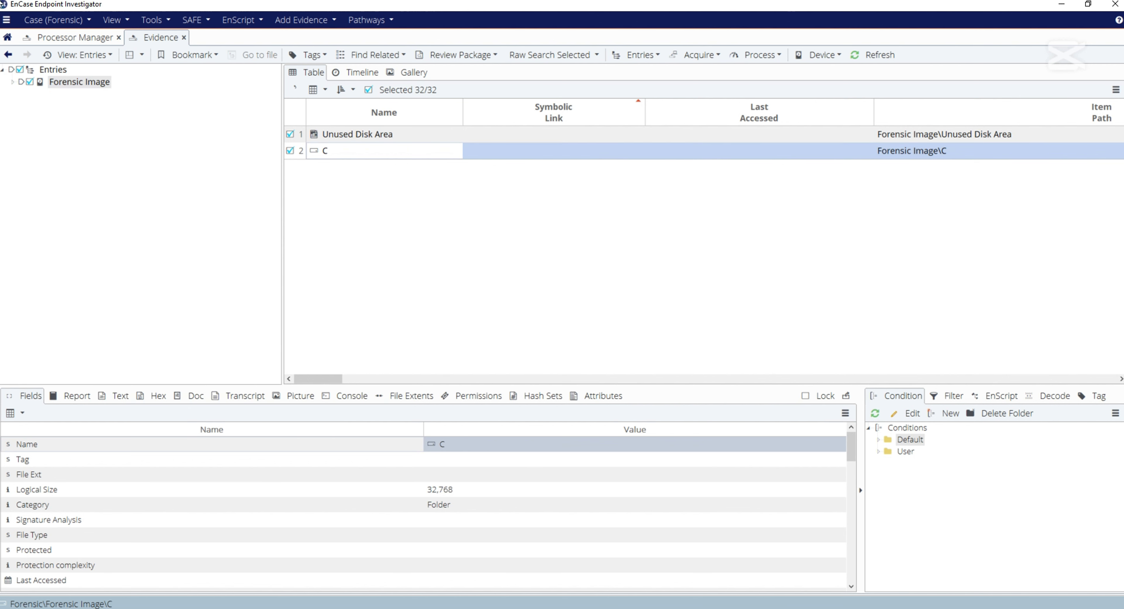
# - Start a custom Process All job for Forensic Image and enable Recover Folders, Protected file analysis, Thumbnail creation and Exif parser
pyautogui.click(753, 56)
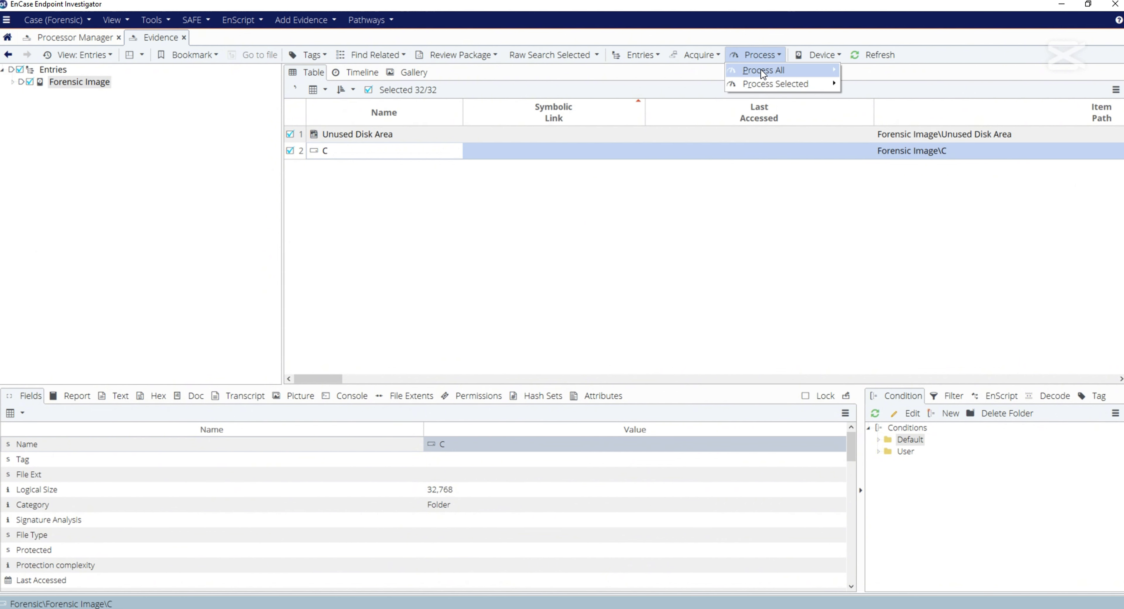
pyautogui.moveTo(760, 70)
pyautogui.click(869, 70)
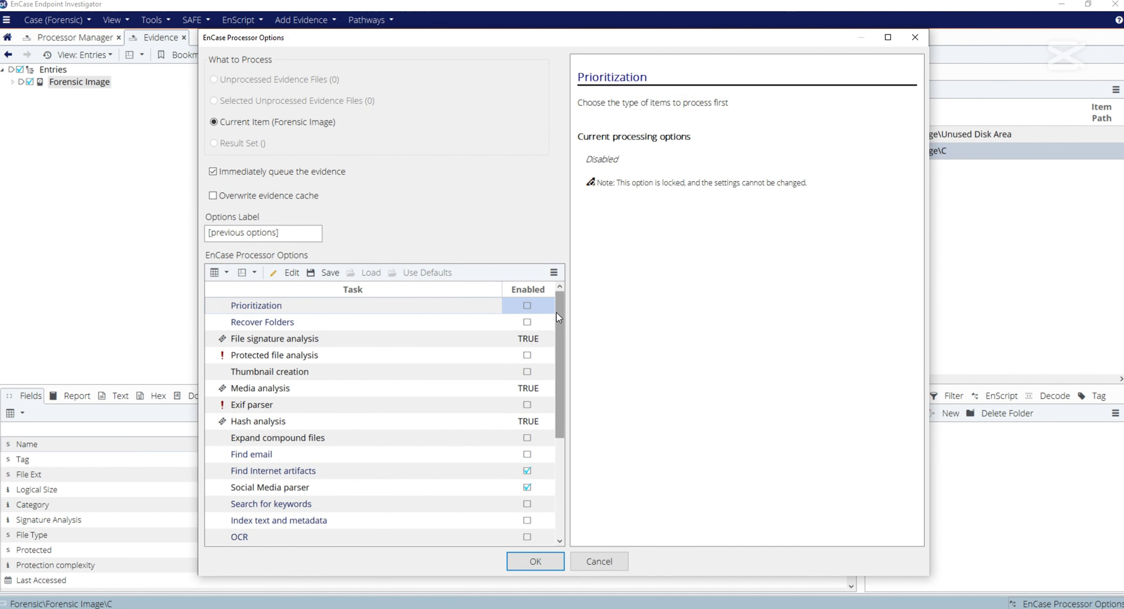
pyautogui.scroll(-1, 559, 319)
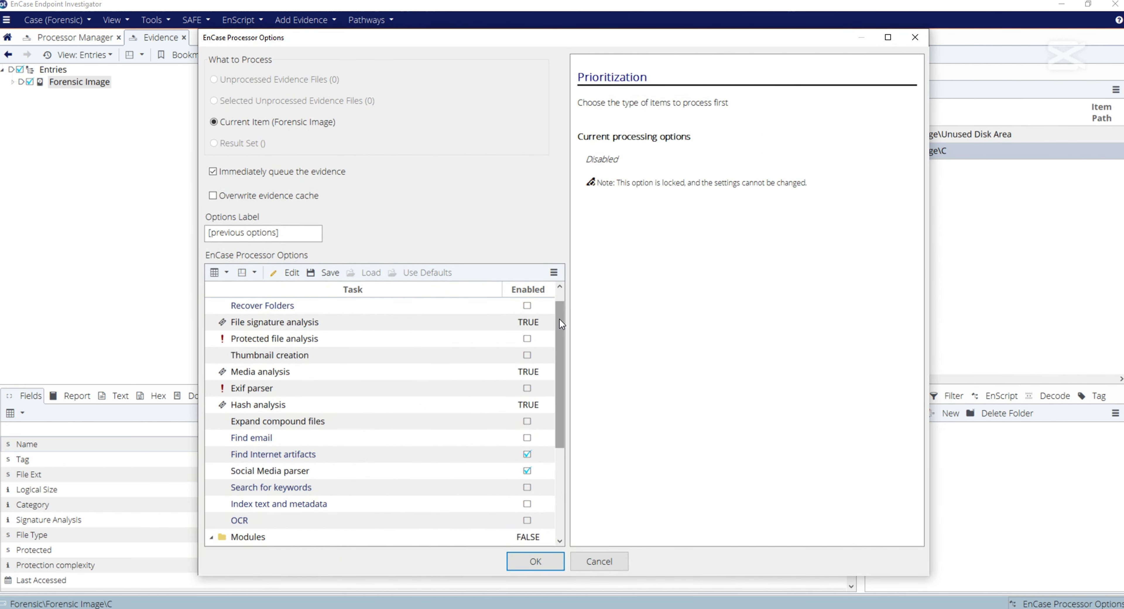
pyautogui.click(527, 305)
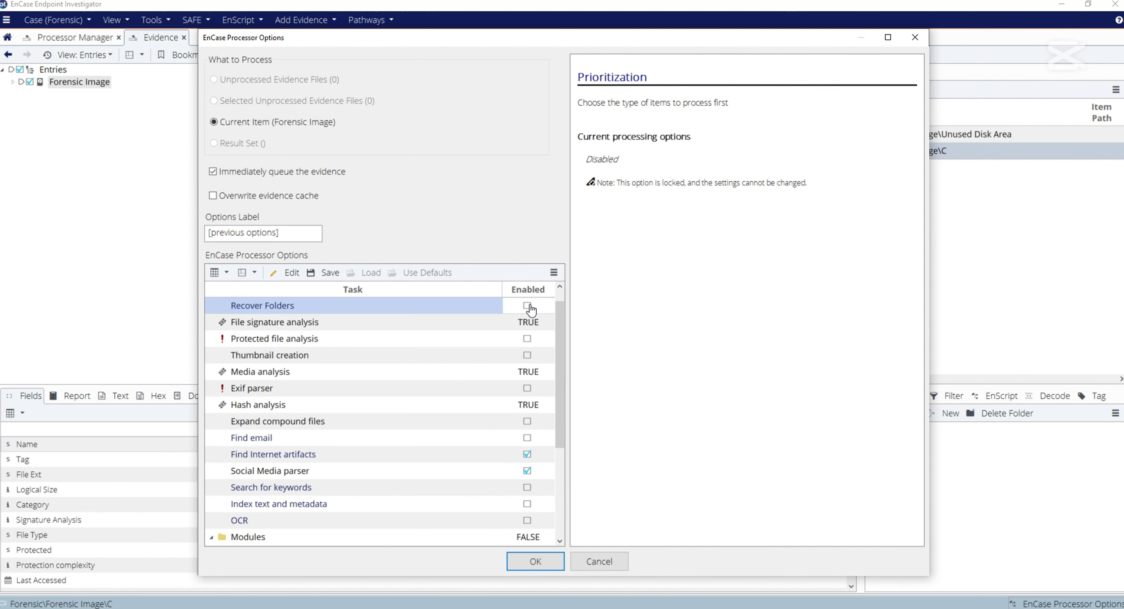
pyautogui.click(527, 339)
pyautogui.click(527, 355)
pyautogui.click(527, 388)
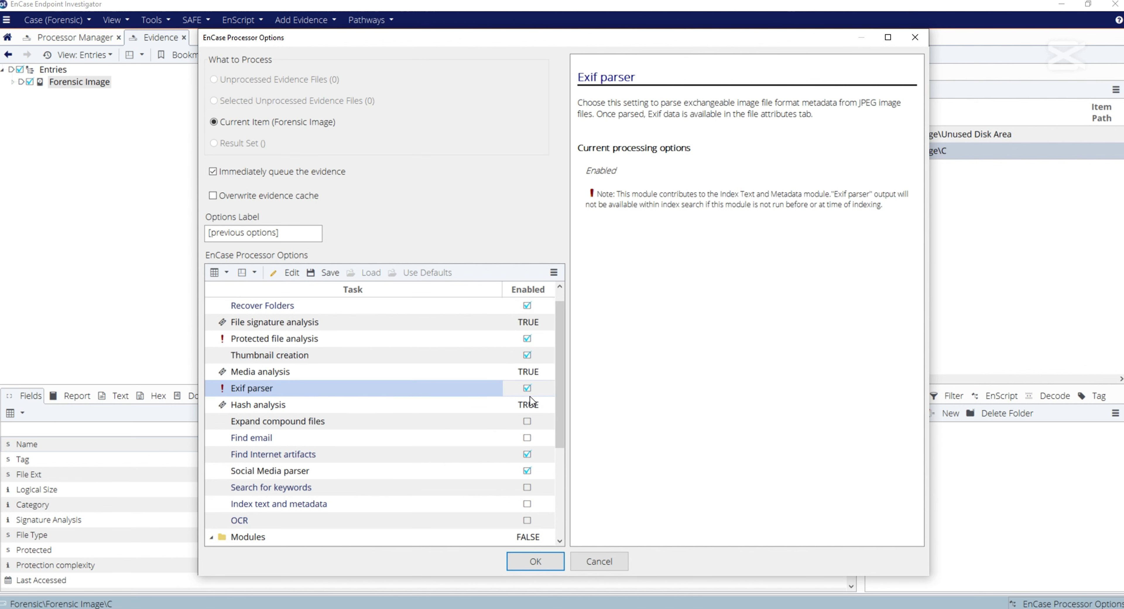
# - Enable Expand compound files, Find email, Search for keywords, Index text and metadata, and the File Carver module
pyautogui.click(526, 421)
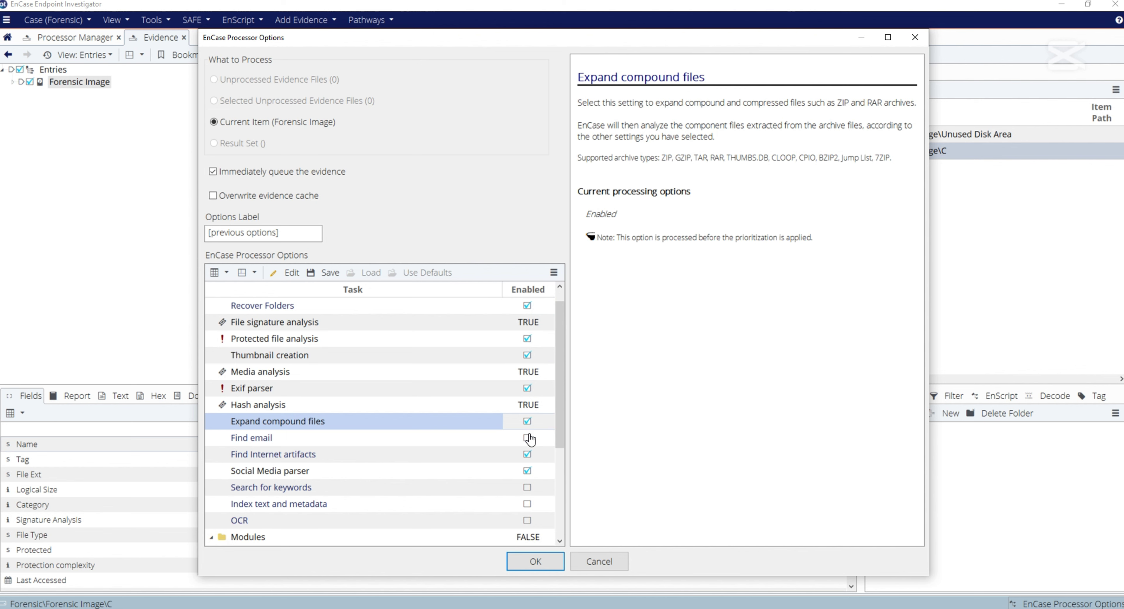
pyautogui.click(527, 437)
pyautogui.click(527, 488)
pyautogui.click(527, 504)
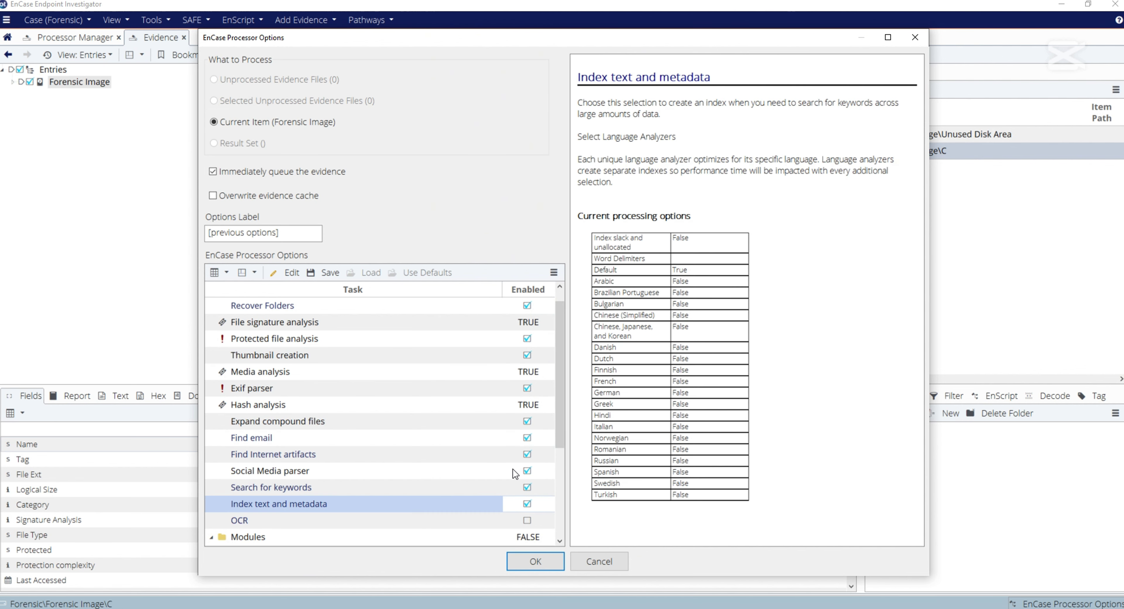
pyautogui.scroll(1, 513, 469)
pyautogui.scroll(-3, 521, 508)
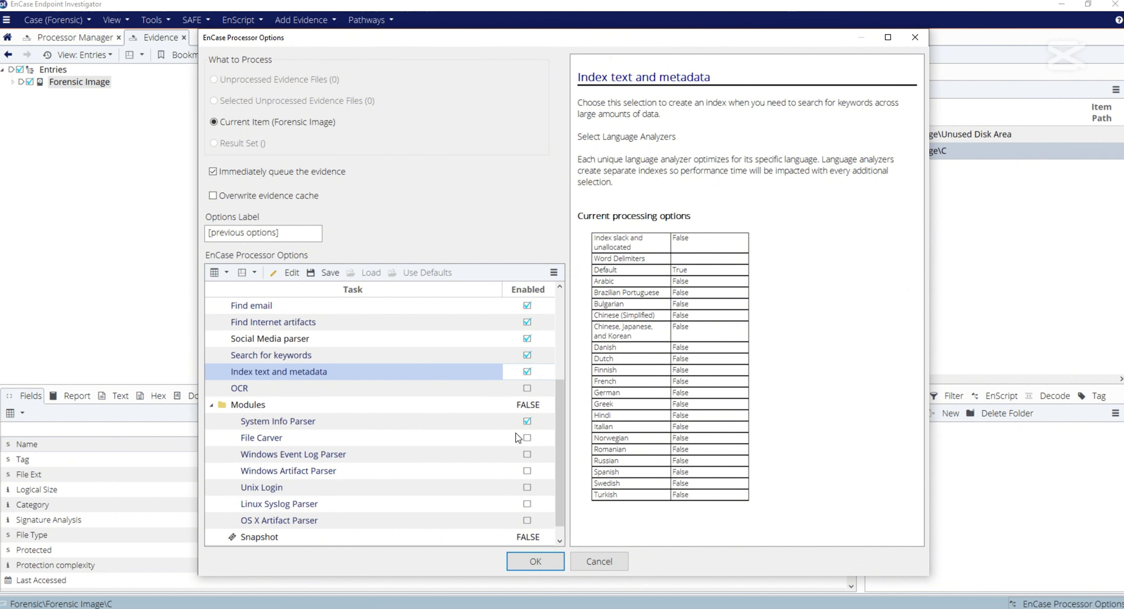
pyautogui.click(527, 438)
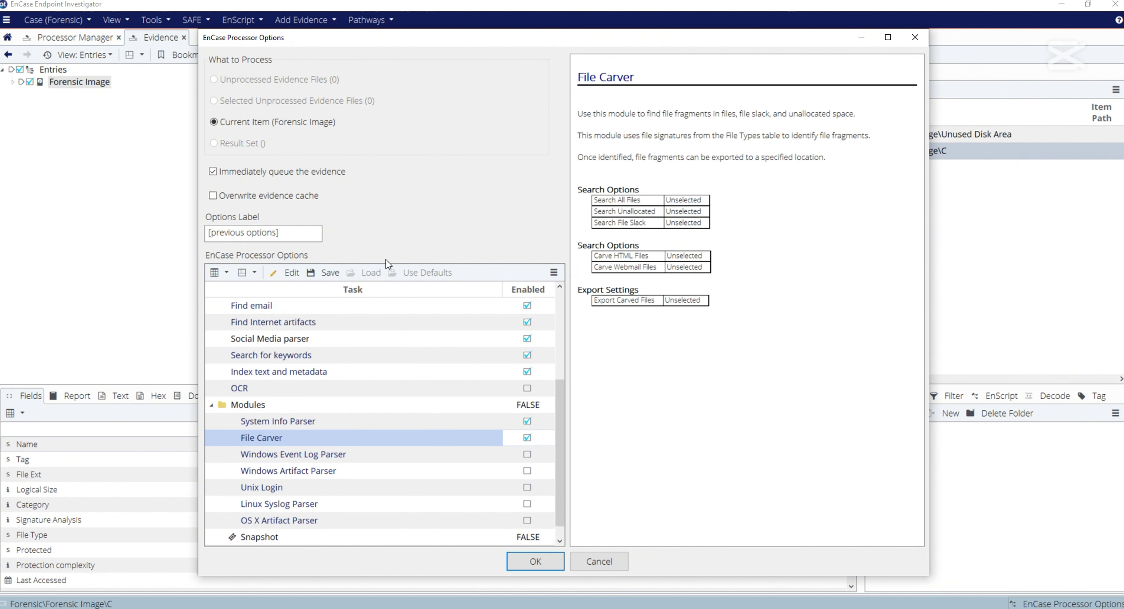
# - Save the processor settings as an EnProc file named Process_Test in the Forensic case folder
pyautogui.click(320, 272)
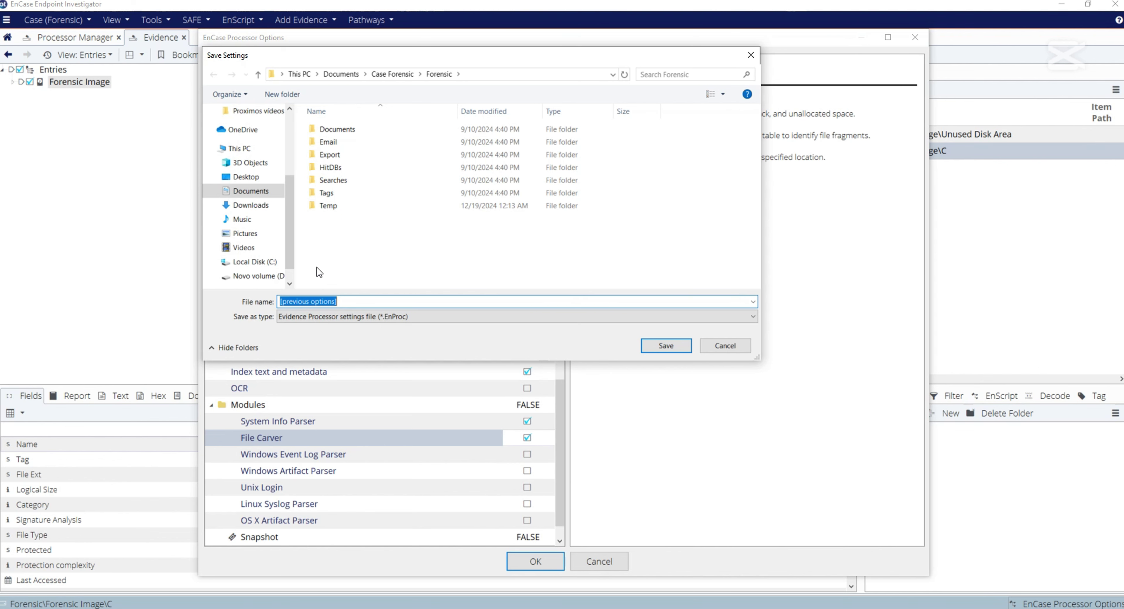
pyautogui.moveTo(345, 301); pyautogui.dragTo(265, 301)
pyautogui.write('P')
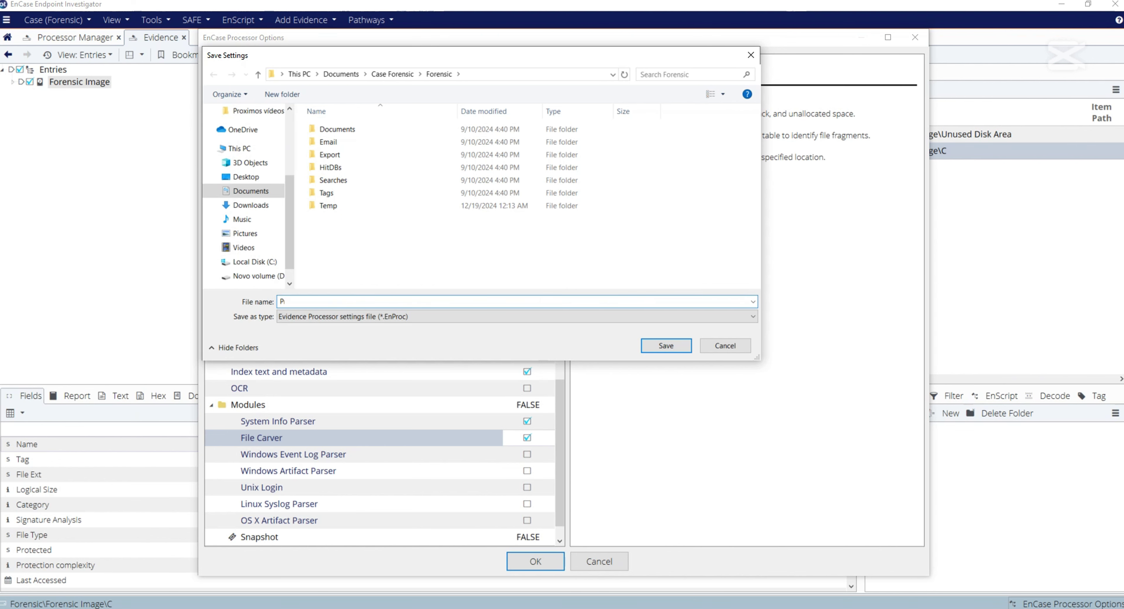
pyautogui.write('rocess_Test')
pyautogui.click(680, 347)
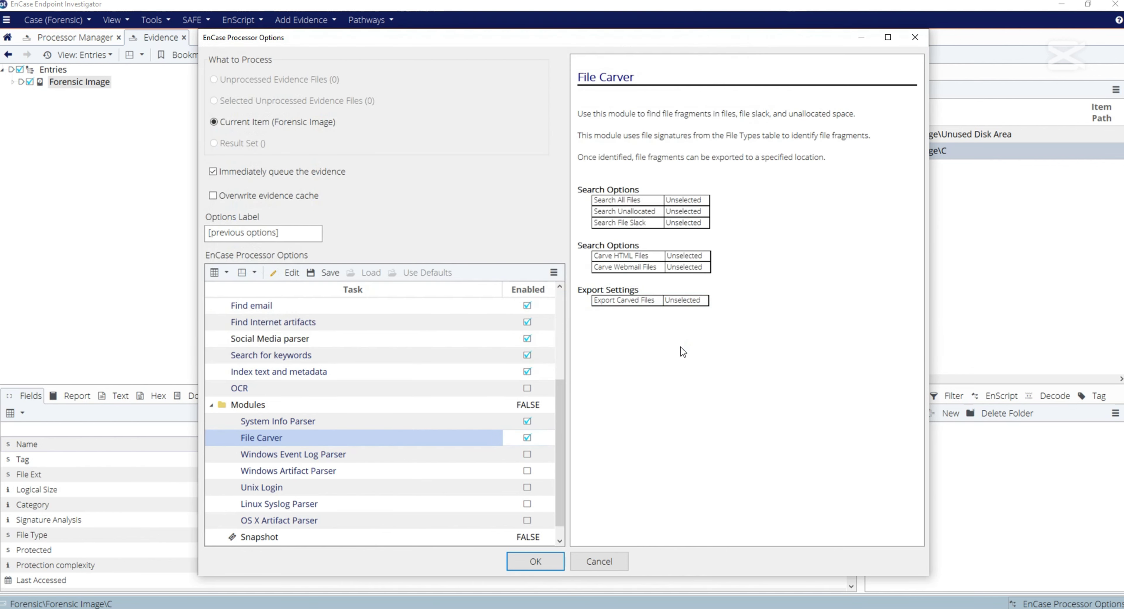
# - Disable Search for keywords and submit the processing job, keeping the current options label
pyautogui.click(543, 559)
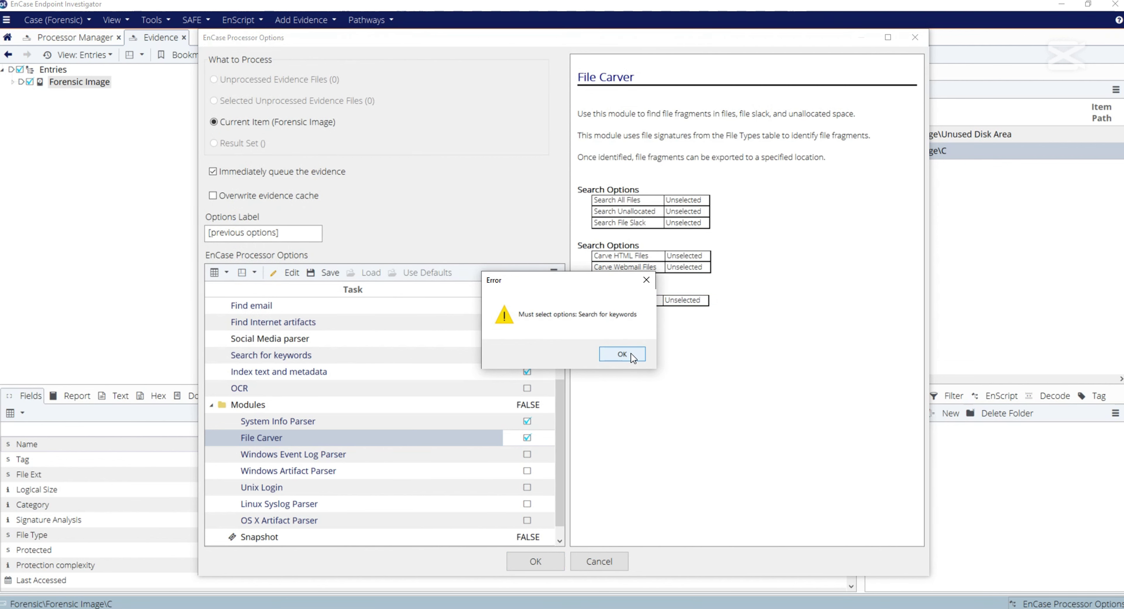
pyautogui.click(632, 355)
pyautogui.scroll(-1, 554, 454)
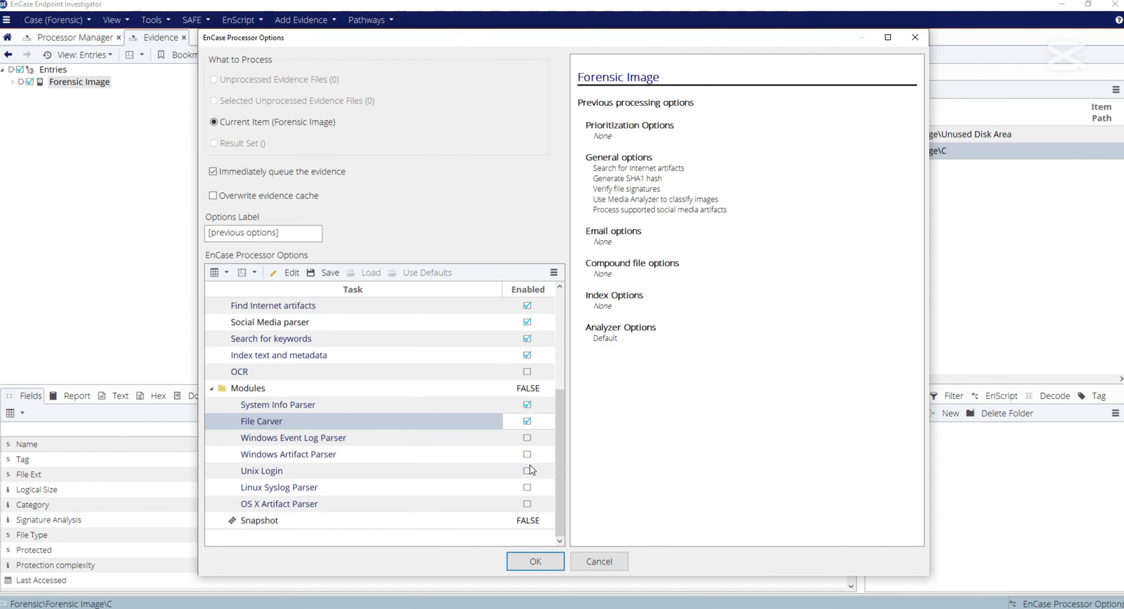
pyautogui.click(527, 338)
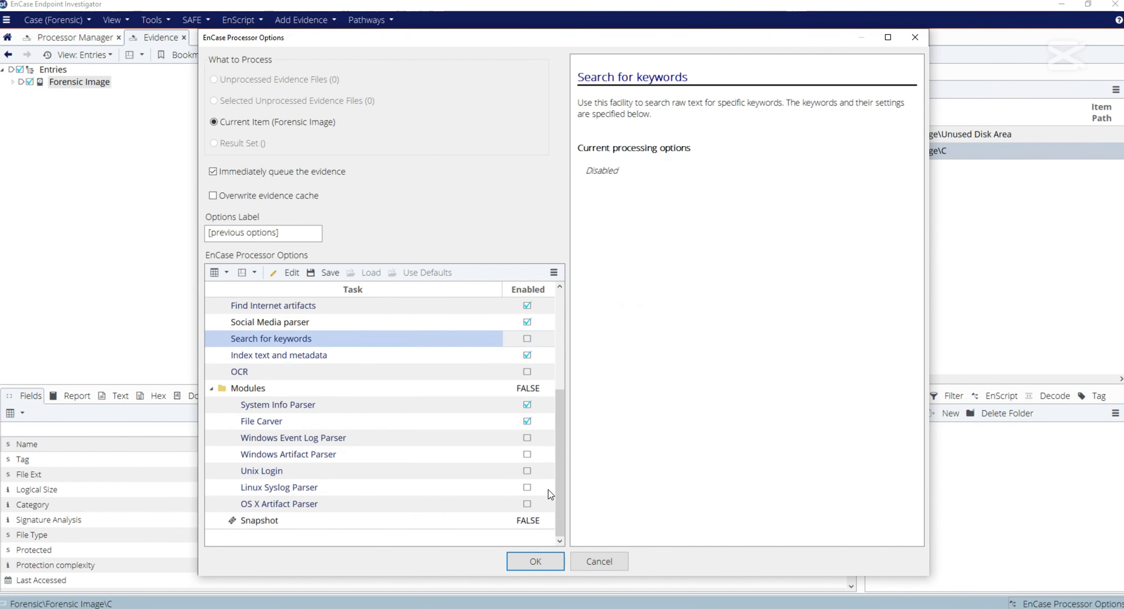
pyautogui.click(537, 561)
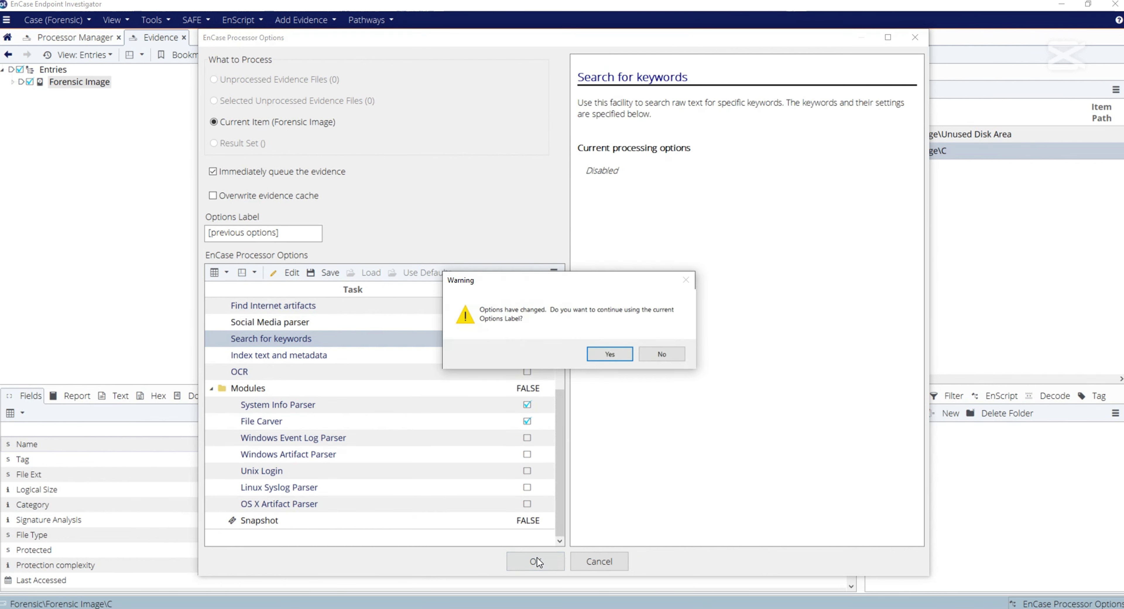
pyautogui.click(612, 354)
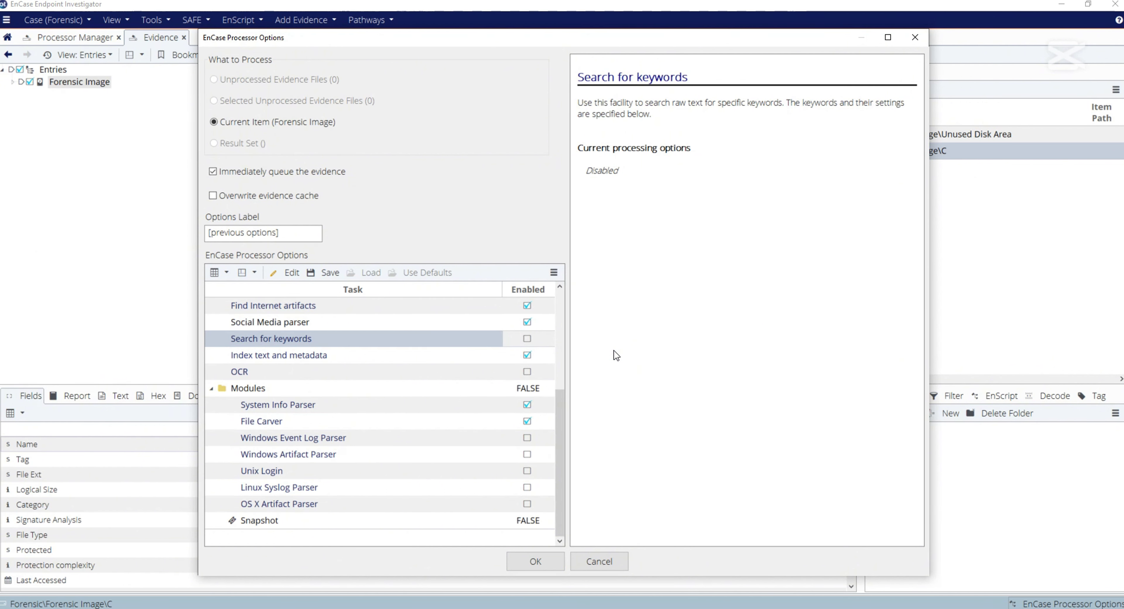